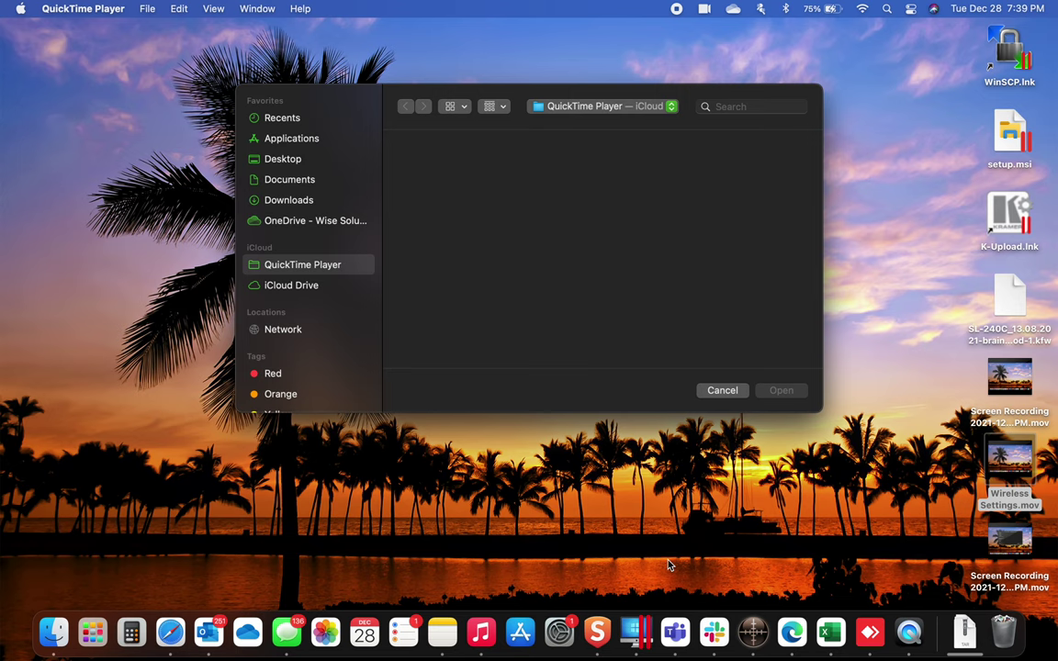
Switch to Safari and reveal the full address of the router status page at 192.168.16.1
{"action": "left_click", "coordinate": [171, 610]}
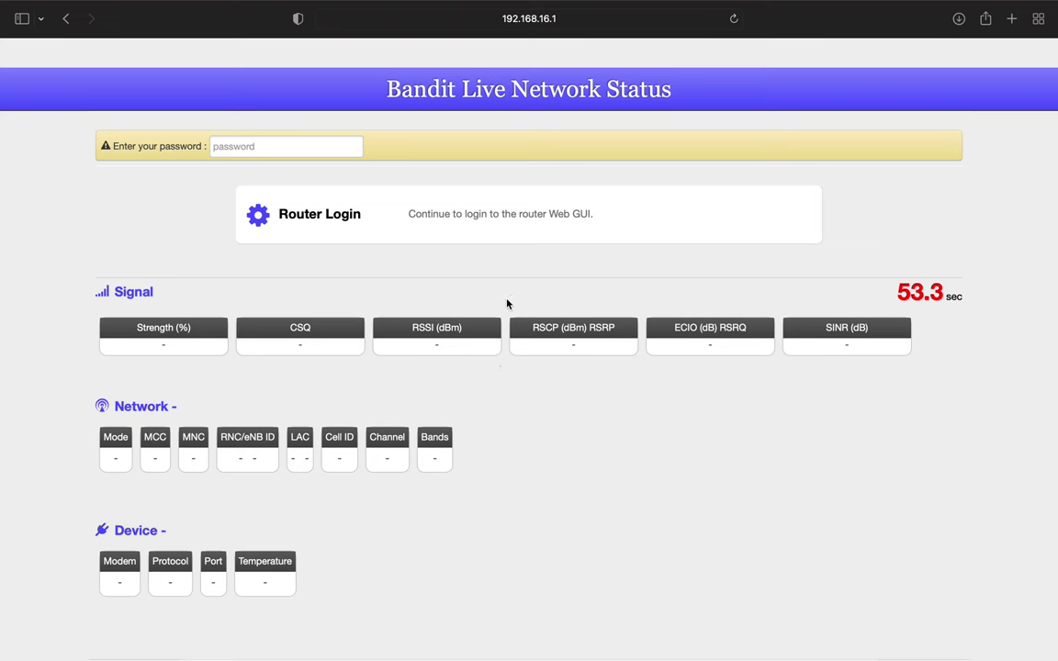
{"action": "left_click", "coordinate": [595, 22]}
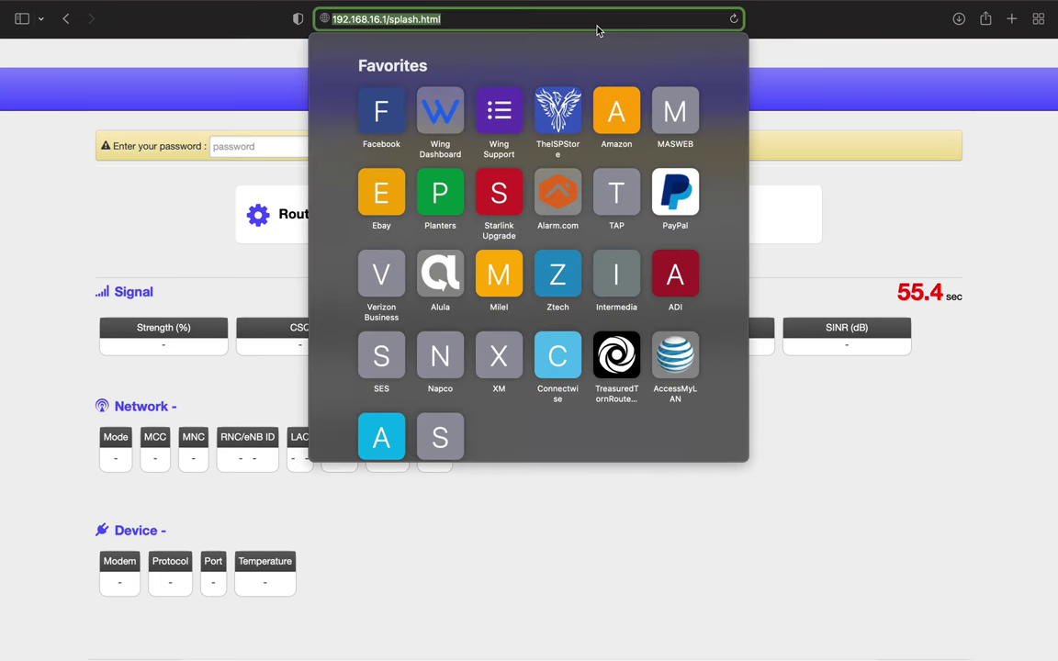
{"action": "left_click", "coordinate": [388, 26]}
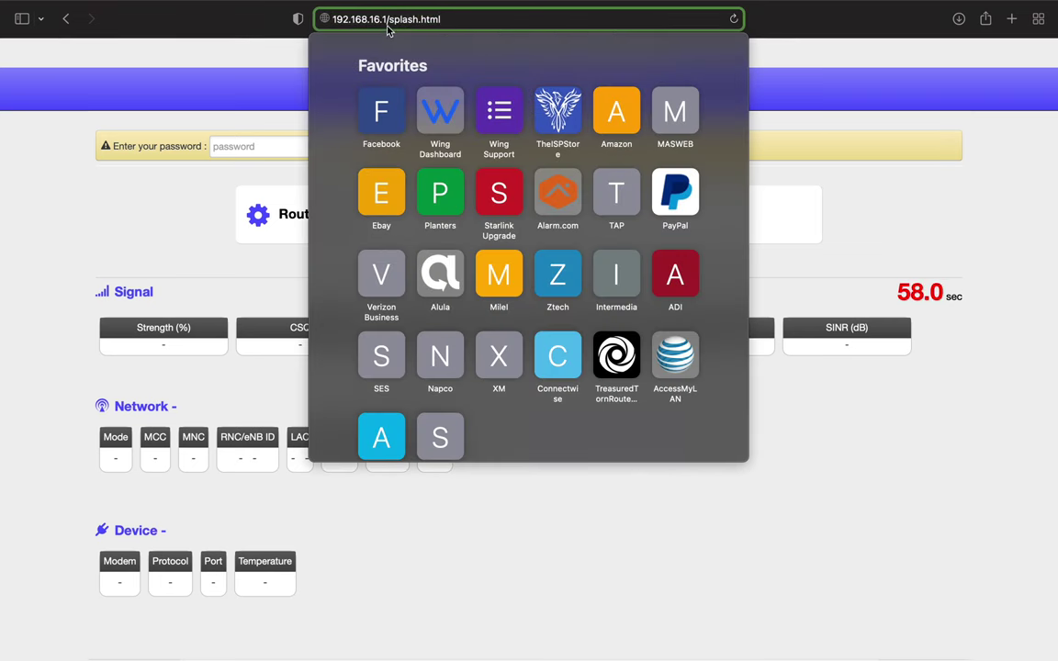
{"action": "left_click", "coordinate": [276, 94]}
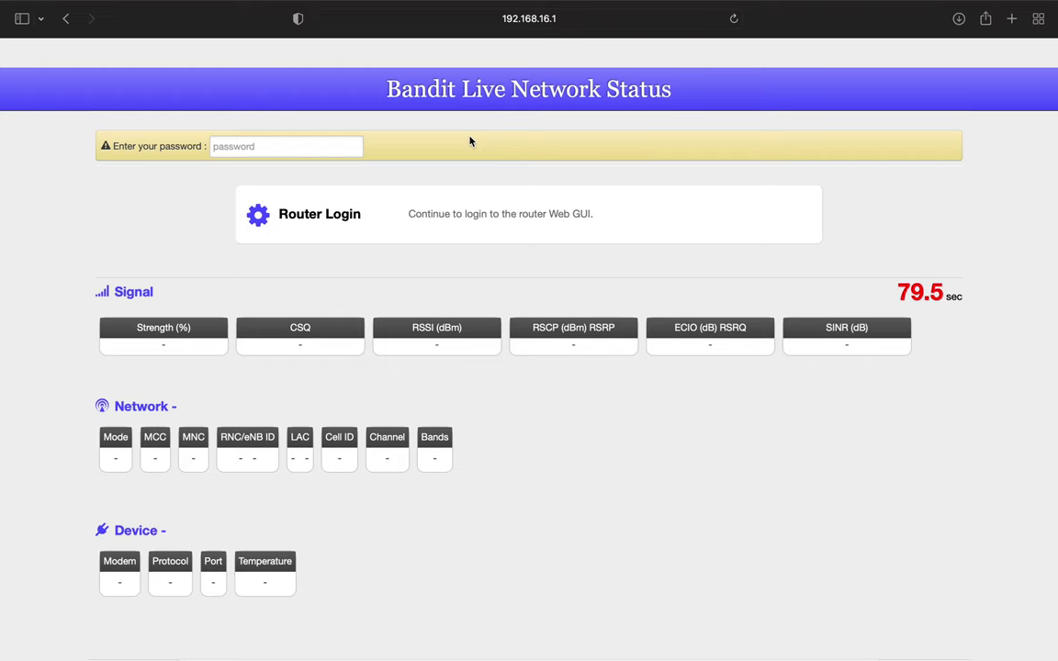
Continue to the router login and log in as root with the account password
{"action": "left_click", "coordinate": [322, 214]}
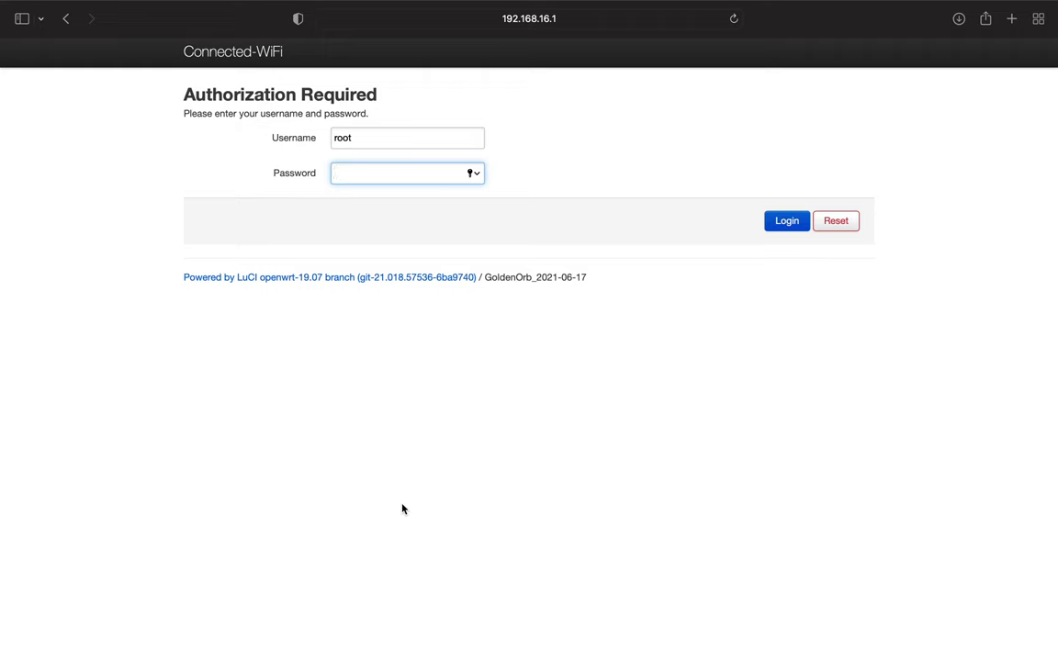
{"action": "type", "text": "•••••••••"}
{"action": "key", "text": "Return"}
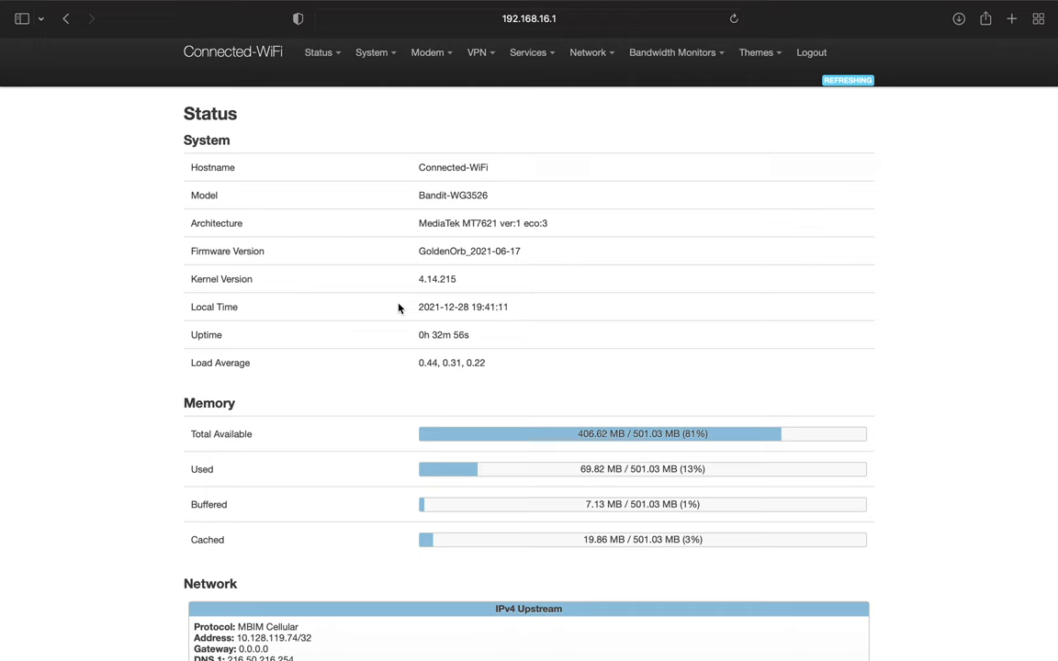
Open the modem's Miscellaneous features page and bring up the Cellular Bands section
{"action": "mouse_move", "coordinate": [431, 54]}
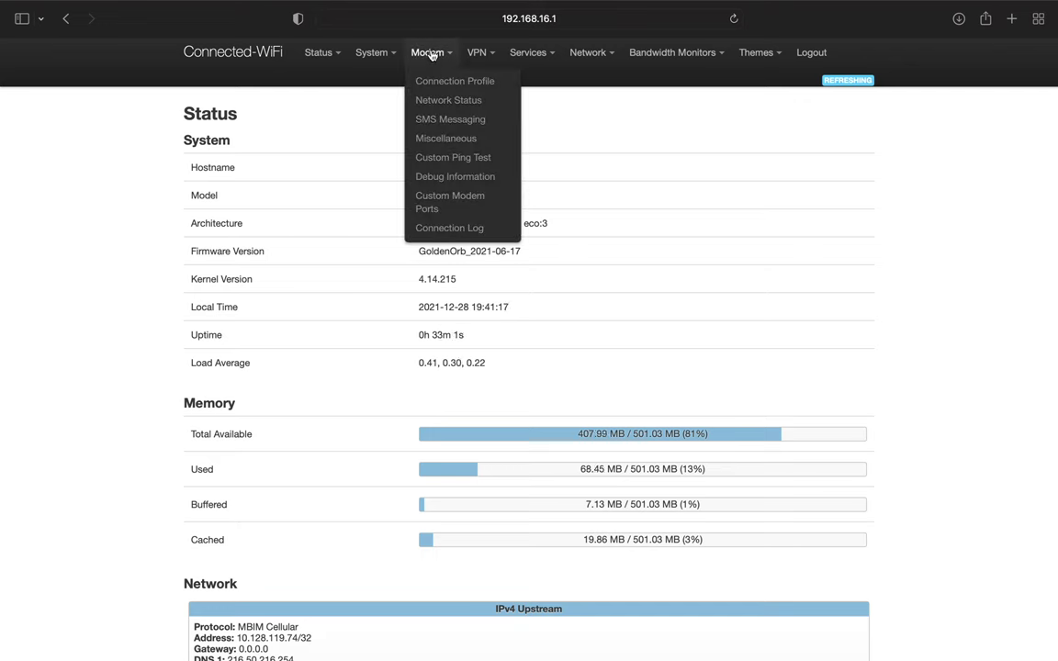
{"action": "left_click", "coordinate": [451, 142]}
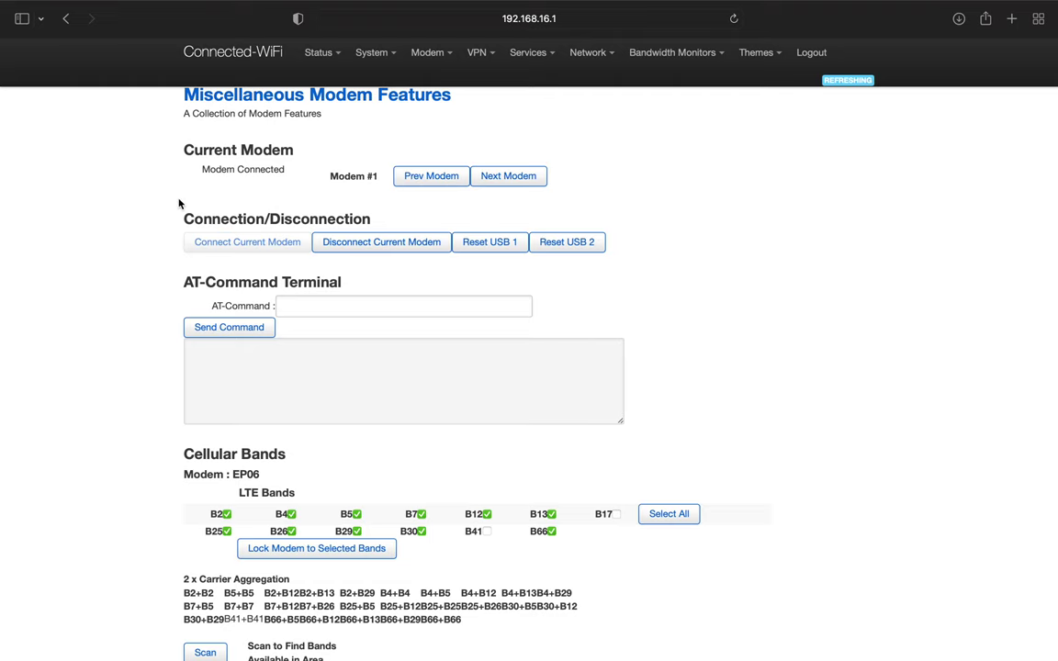
{"action": "scroll", "coordinate": [179, 204], "scroll_direction": "down", "scroll_amount": 5}
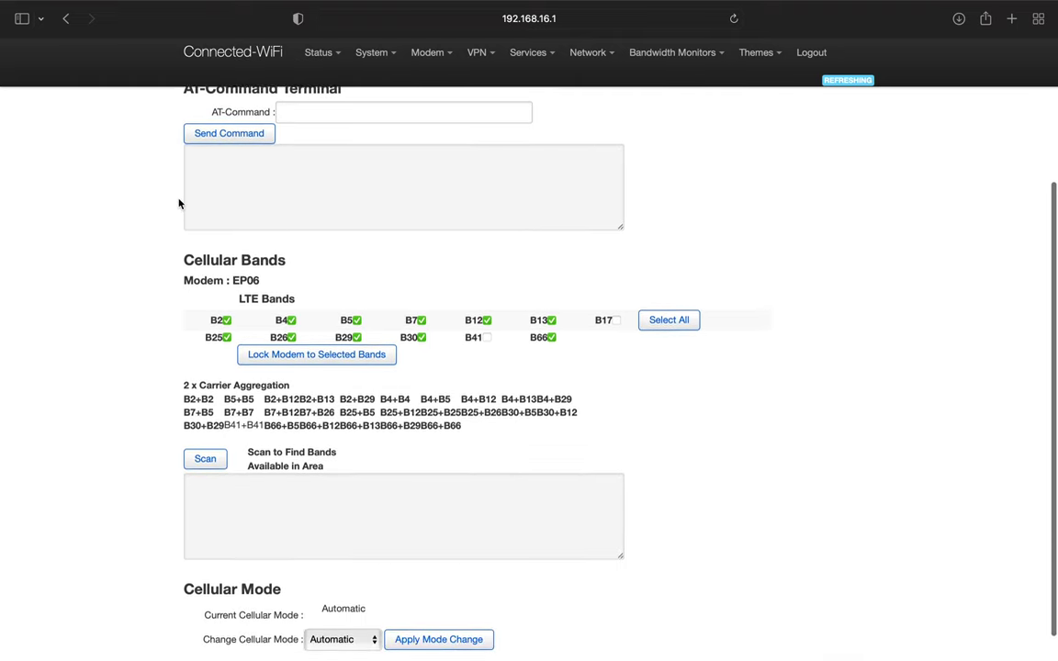
{"action": "scroll", "coordinate": [179, 204], "scroll_direction": "down", "scroll_amount": 2}
{"action": "scroll", "coordinate": [179, 204], "scroll_direction": "up", "scroll_amount": 3}
{"action": "scroll", "coordinate": [179, 204], "scroll_direction": "down", "scroll_amount": 2}
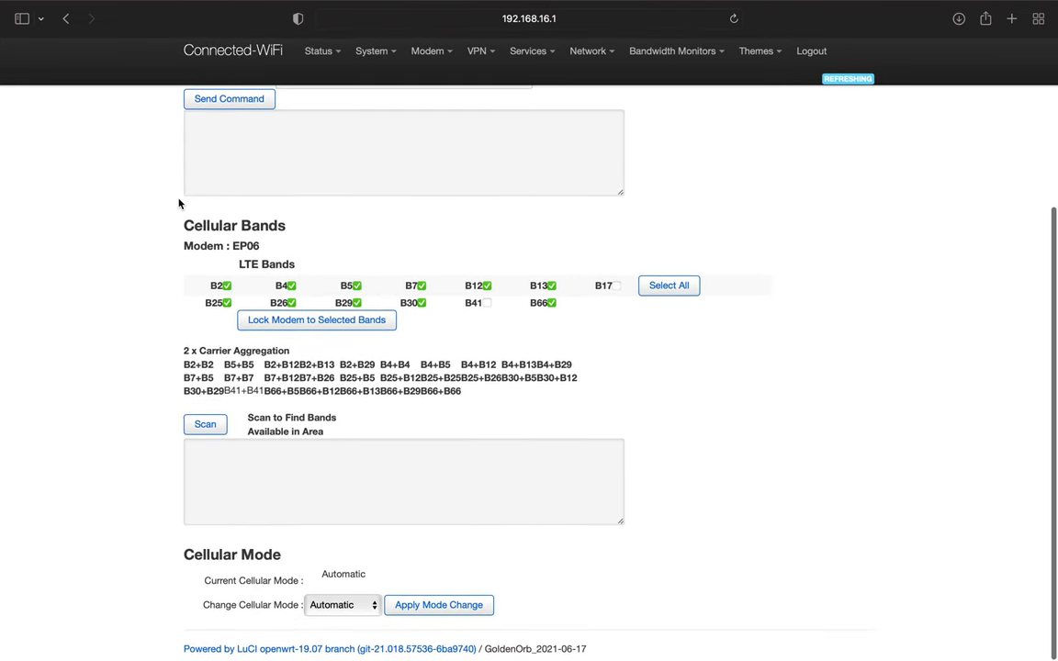
{"action": "left_click_drag", "start_coordinate": [183, 227], "coordinate": [301, 231]}
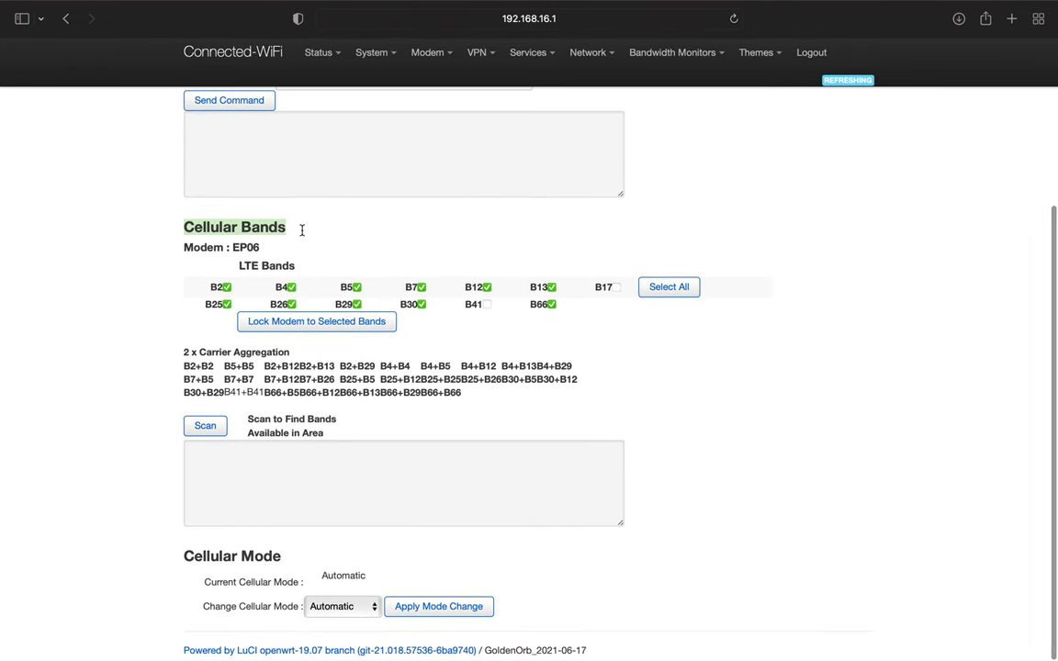
{"action": "left_click", "coordinate": [301, 231]}
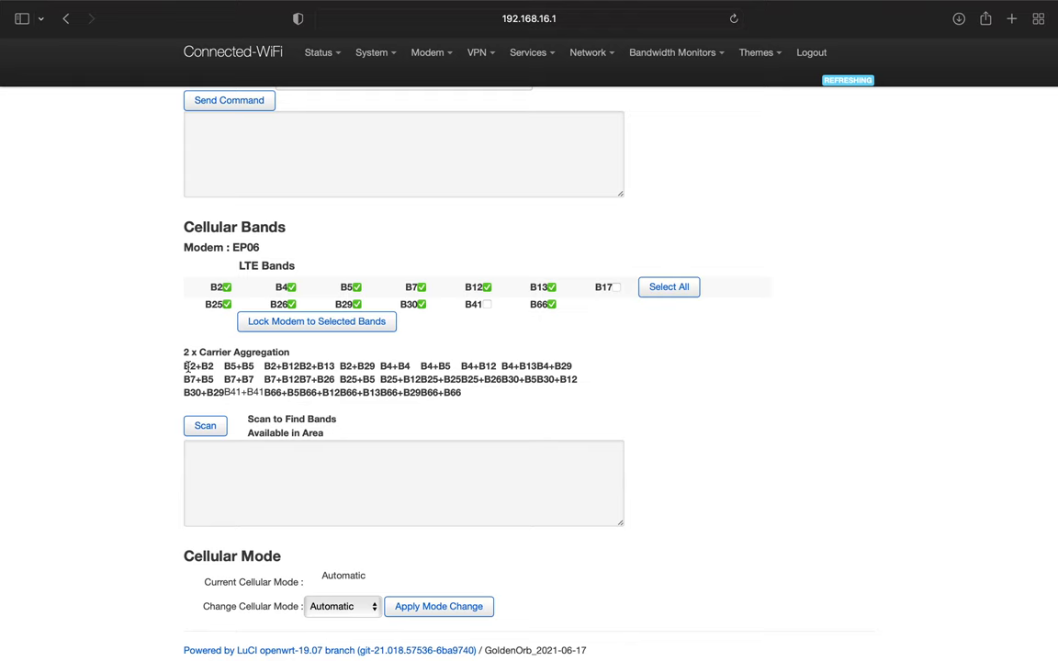
Check the B2+B2 carrier aggregation combination and run a scan for the cellular bands available in the area
{"action": "left_click_drag", "start_coordinate": [185, 365], "coordinate": [214, 366]}
{"action": "left_click", "coordinate": [223, 366]}
{"action": "left_click", "coordinate": [210, 428]}
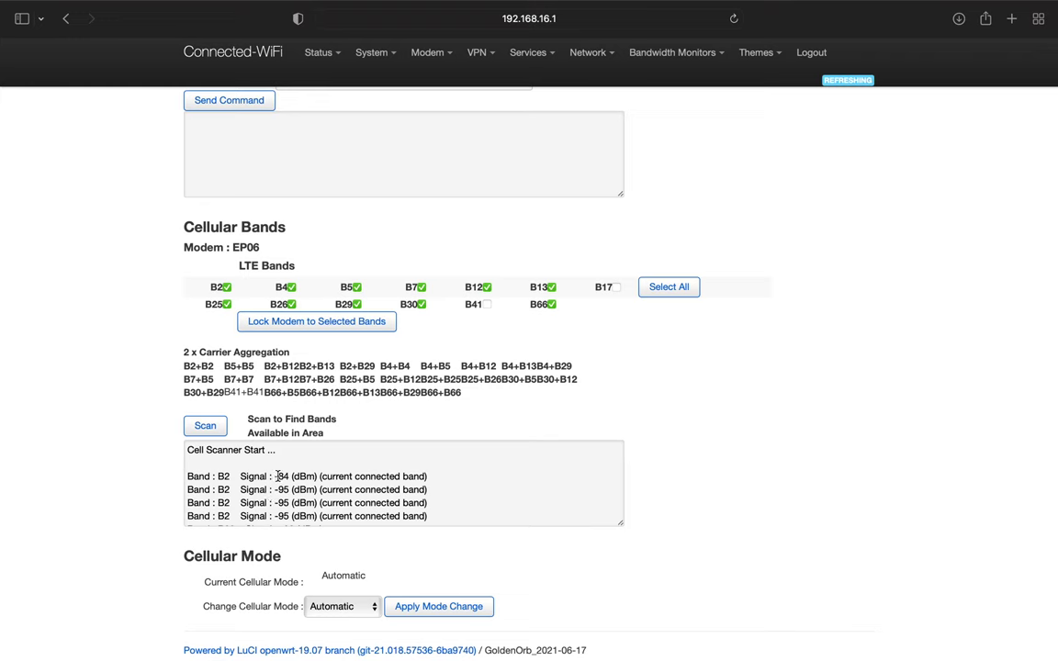
Examine the signal strength of each band in the scan results against the B2+B2 carrier aggregation combination
{"action": "left_click", "coordinate": [278, 476]}
{"action": "left_click_drag", "start_coordinate": [278, 476], "coordinate": [288, 476]}
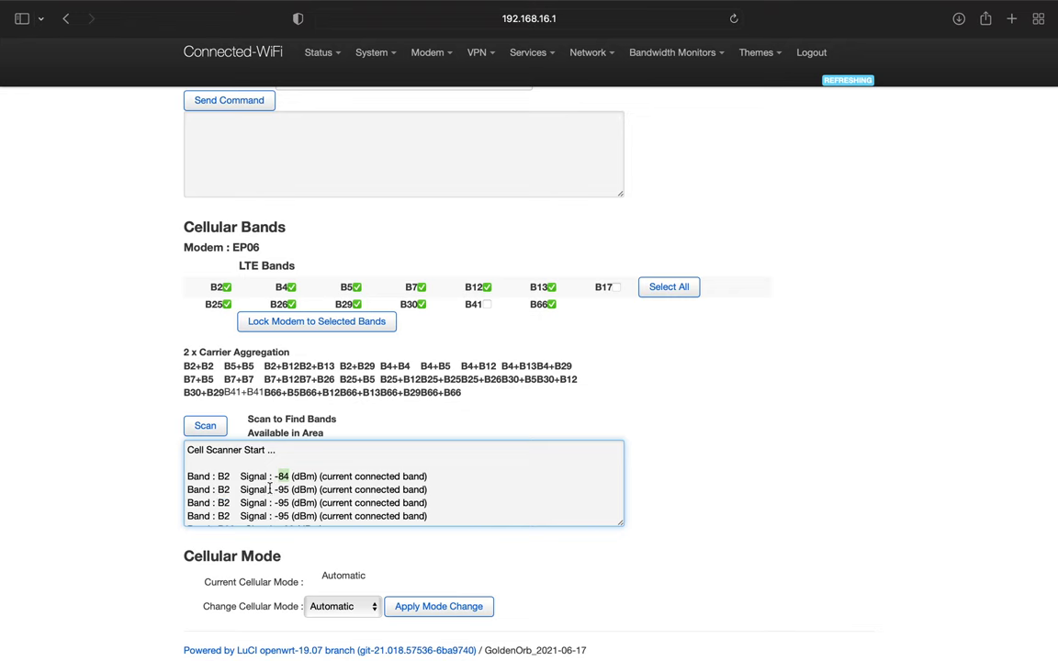
{"action": "scroll", "coordinate": [258, 486], "scroll_direction": "down", "scroll_amount": 3}
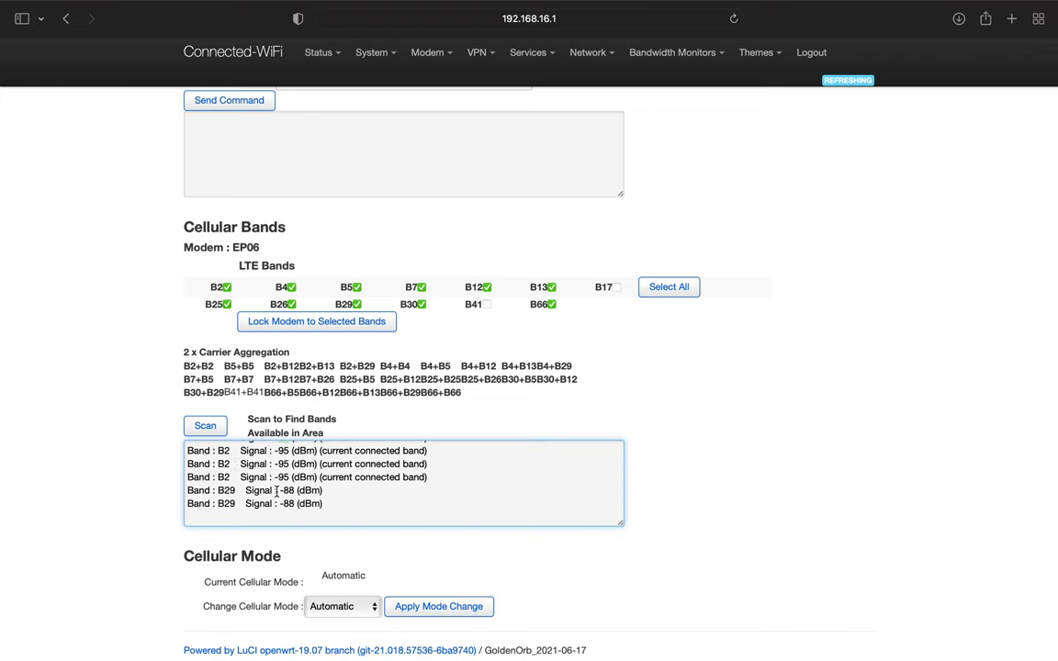
{"action": "scroll", "coordinate": [273, 516], "scroll_direction": "up", "scroll_amount": 1}
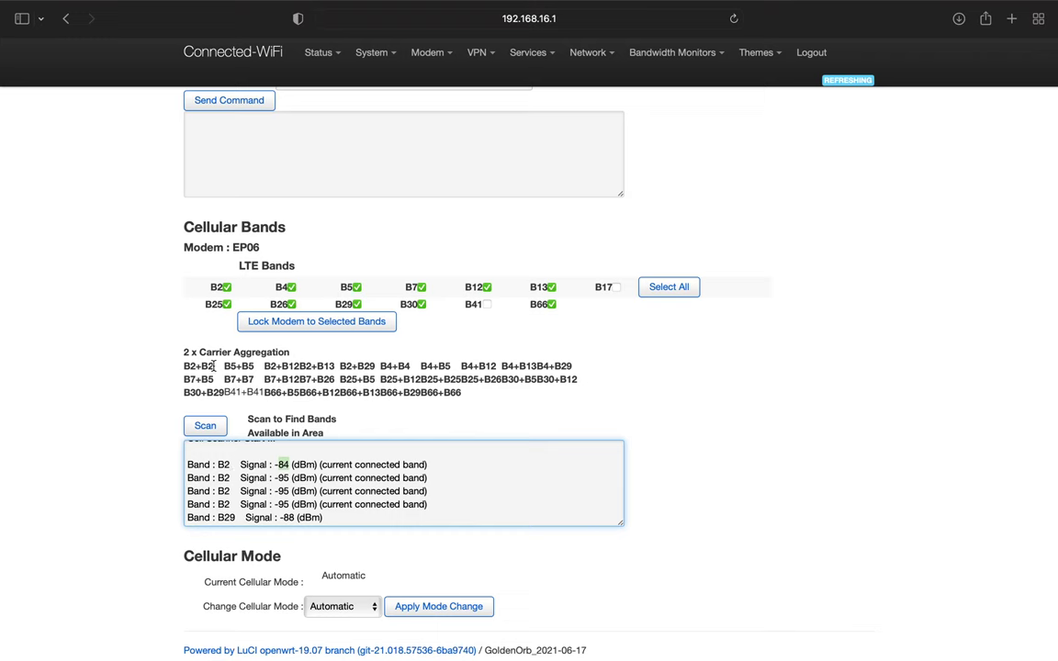
{"action": "left_click_drag", "start_coordinate": [214, 365], "coordinate": [184, 365]}
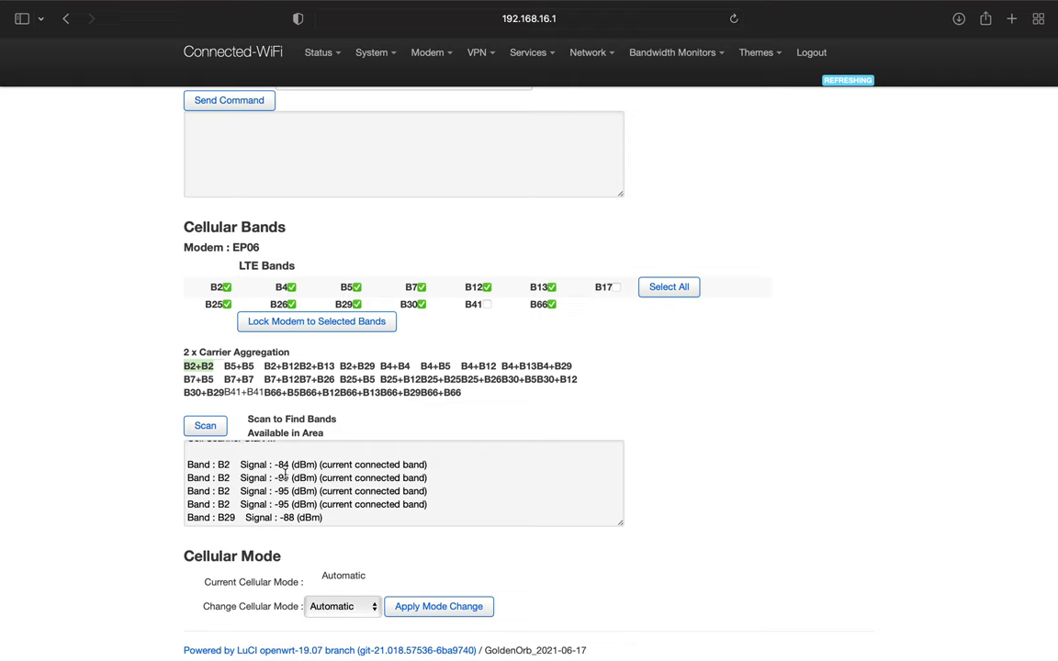
{"action": "scroll", "coordinate": [231, 475], "scroll_direction": "down", "scroll_amount": 1}
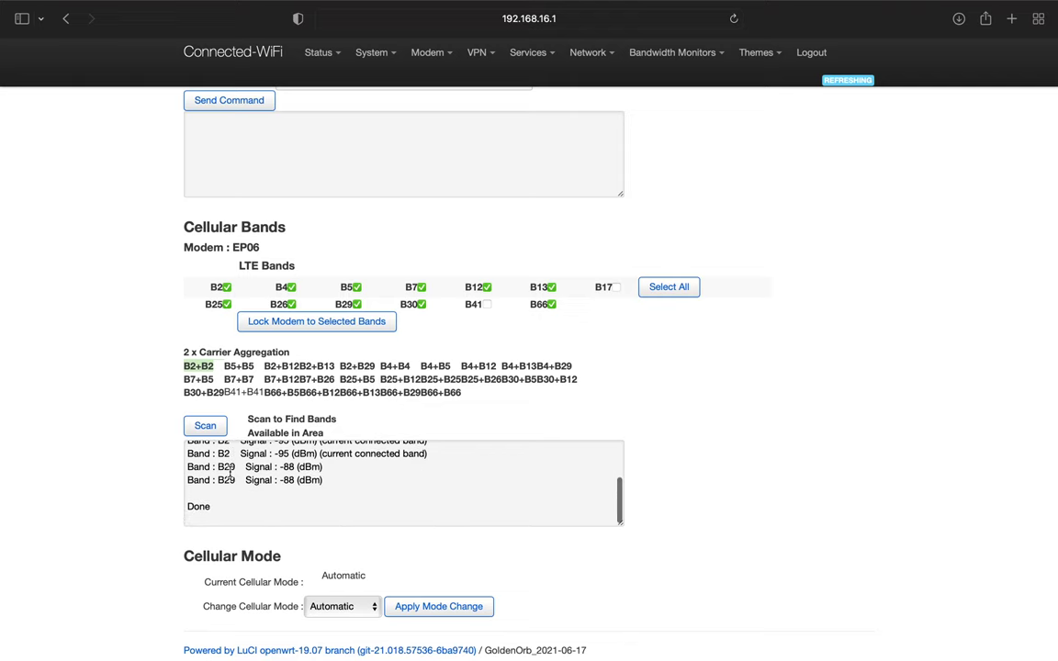
{"action": "scroll", "coordinate": [230, 475], "scroll_direction": "up", "scroll_amount": 3}
{"action": "scroll", "coordinate": [231, 475], "scroll_direction": "down", "scroll_amount": 1}
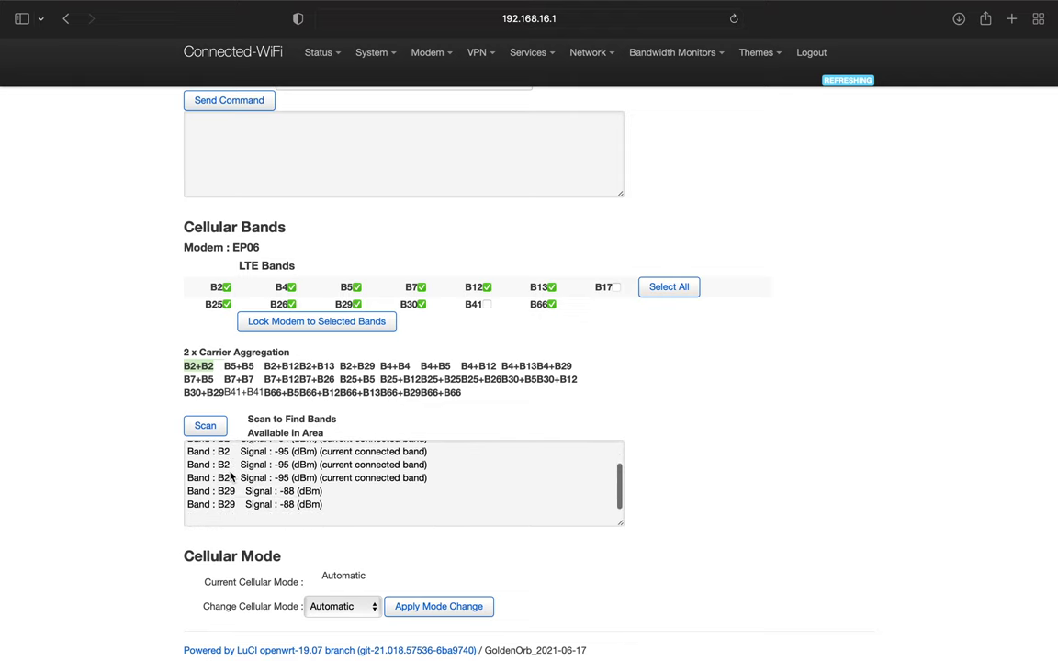
{"action": "scroll", "coordinate": [231, 473], "scroll_direction": "up", "scroll_amount": 1}
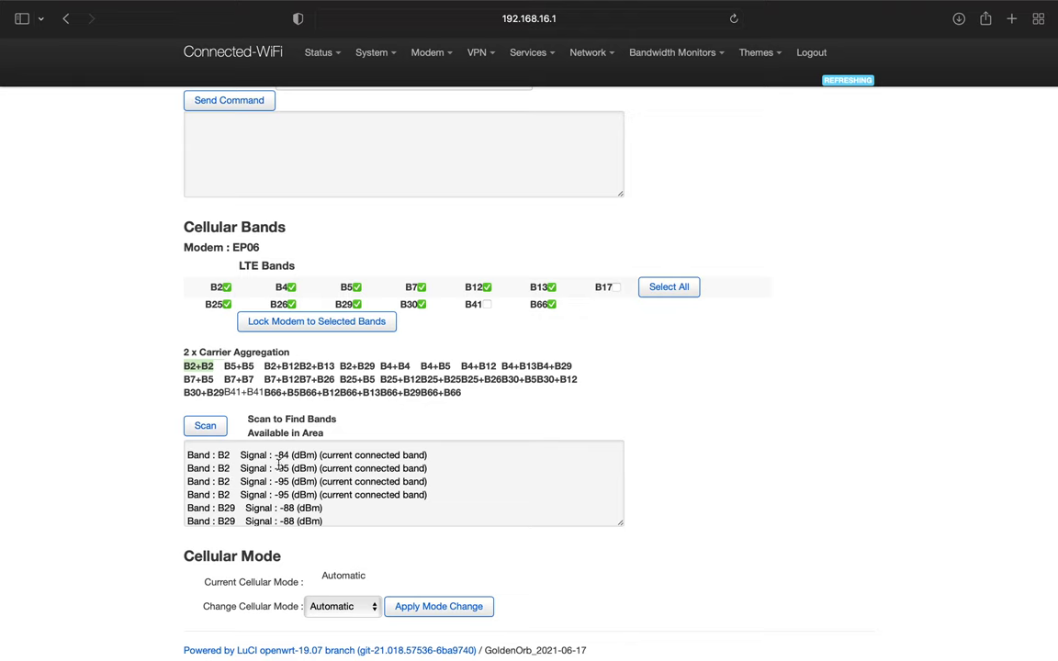
{"action": "left_click_drag", "start_coordinate": [279, 466], "coordinate": [429, 474]}
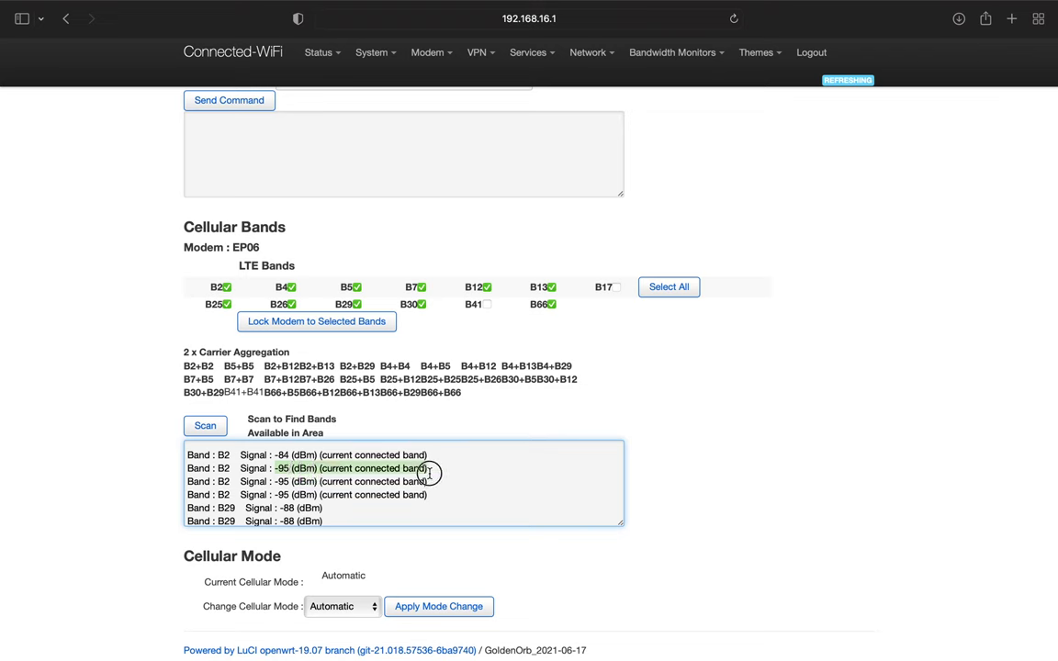
{"action": "left_click", "coordinate": [485, 497]}
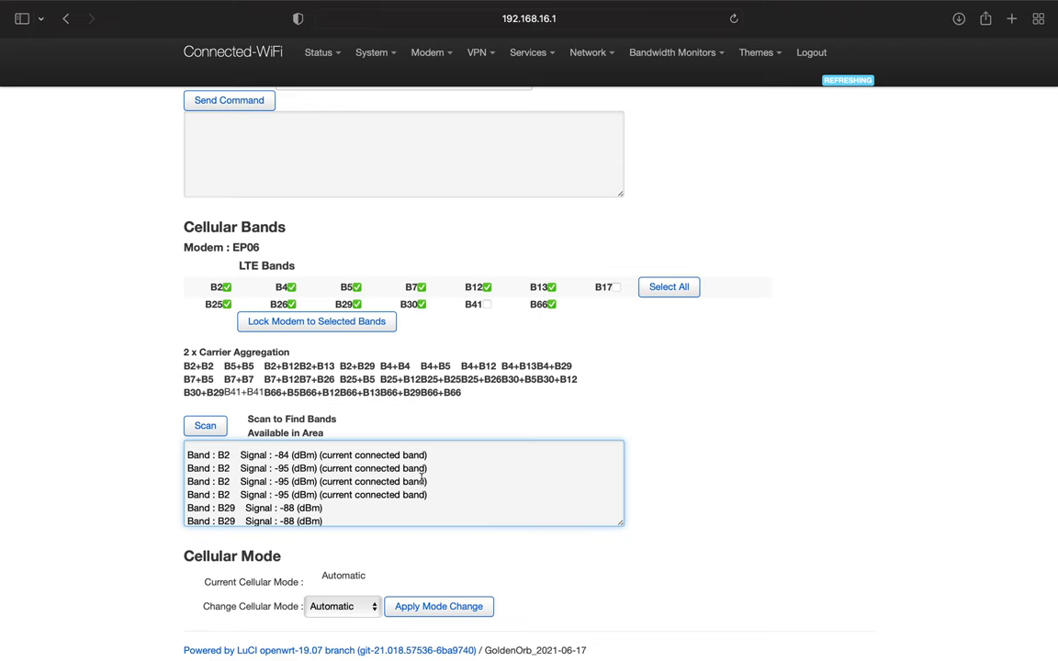
{"action": "scroll", "coordinate": [430, 488], "scroll_direction": "up", "scroll_amount": 1}
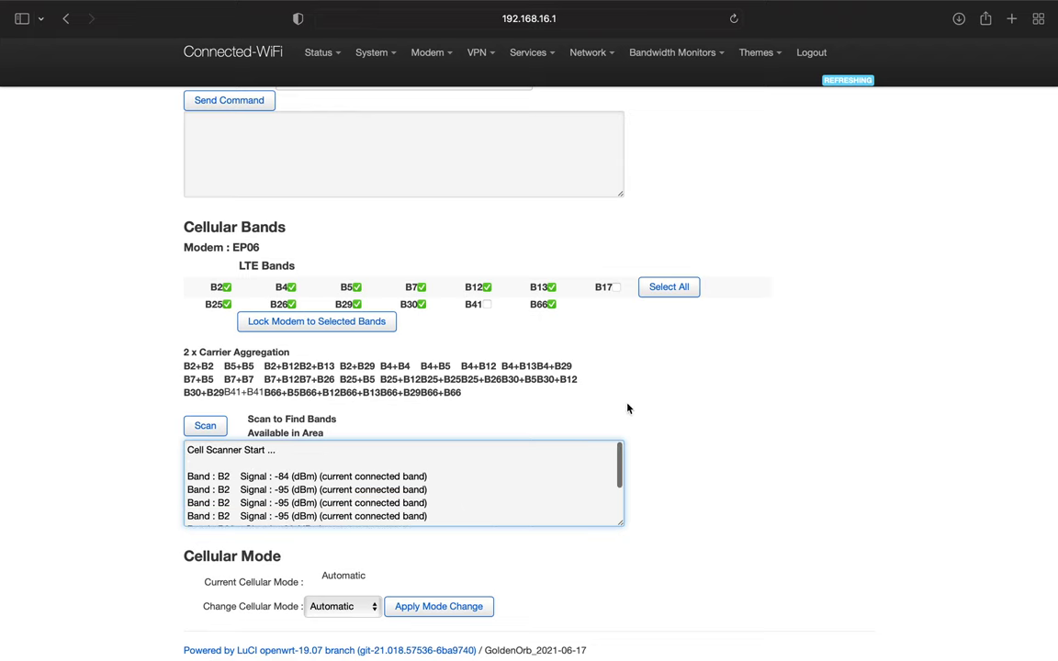
Review the modem features page from the connection controls and AT-Command terminal through the LTE band selection and scan results
{"action": "scroll", "coordinate": [626, 408], "scroll_direction": "up", "scroll_amount": 1}
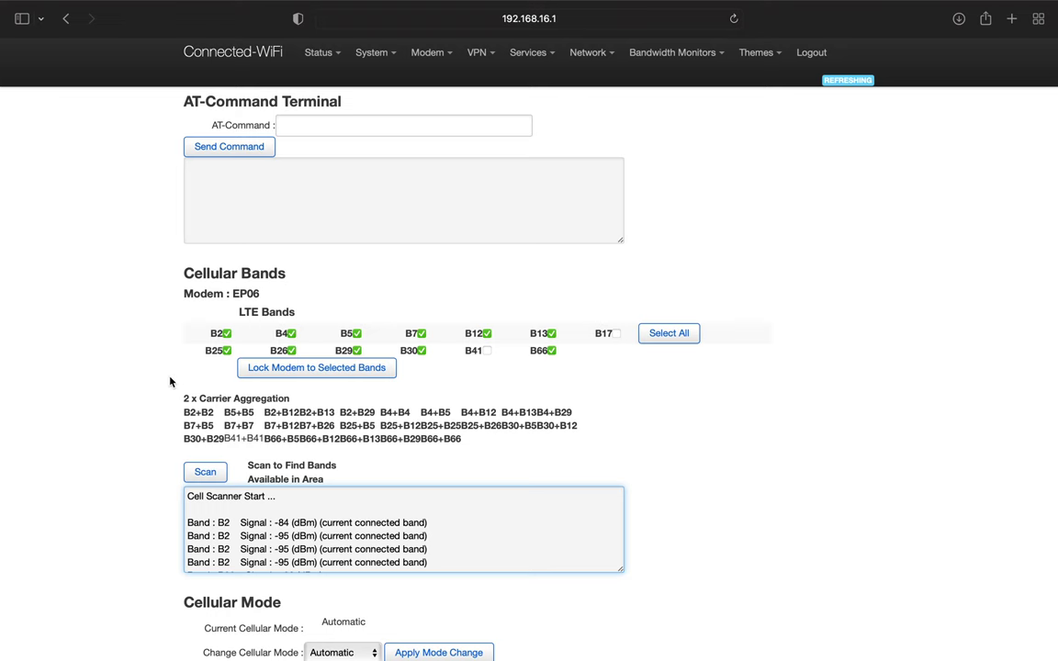
{"action": "scroll", "coordinate": [170, 381], "scroll_direction": "up", "scroll_amount": 4}
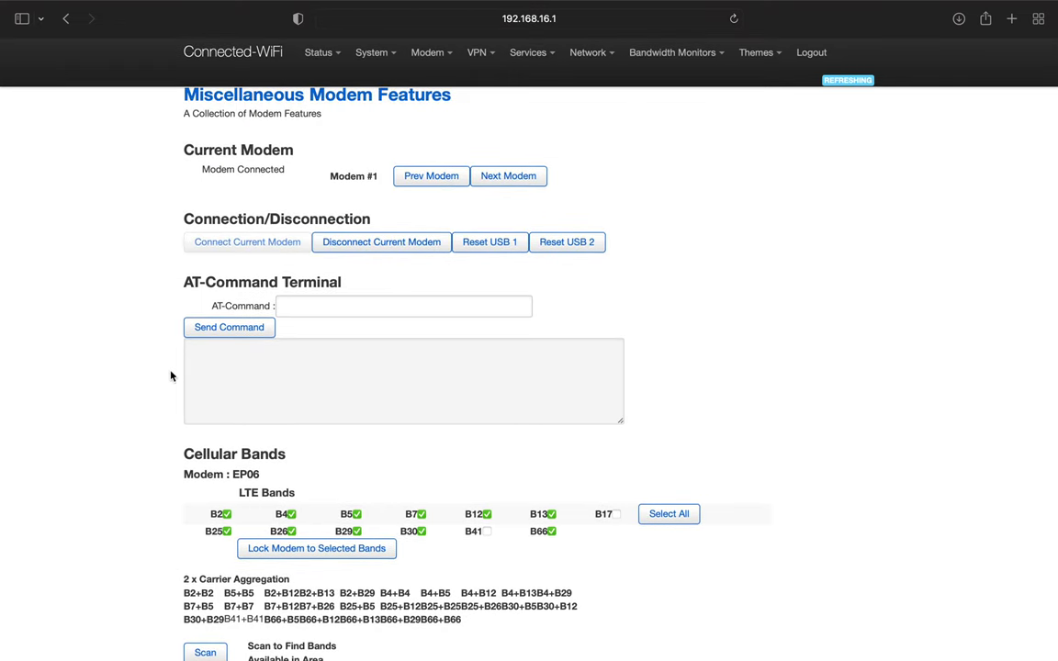
{"action": "scroll", "coordinate": [170, 376], "scroll_direction": "down", "scroll_amount": 3}
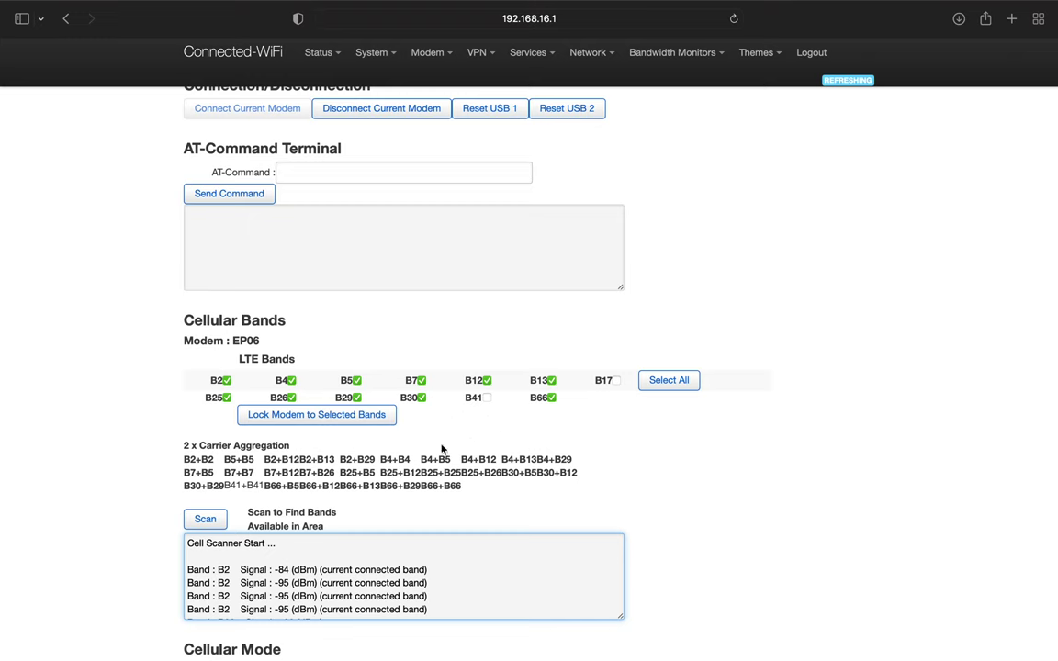
{"action": "left_click", "coordinate": [124, 434]}
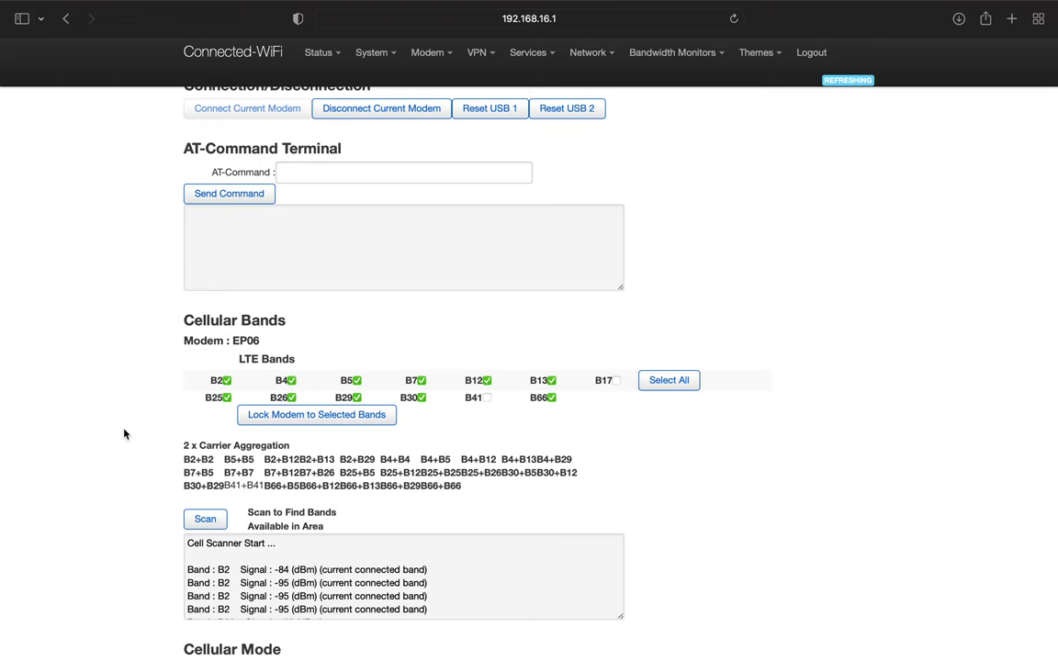
{"action": "scroll", "coordinate": [125, 434], "scroll_direction": "up", "scroll_amount": 5}
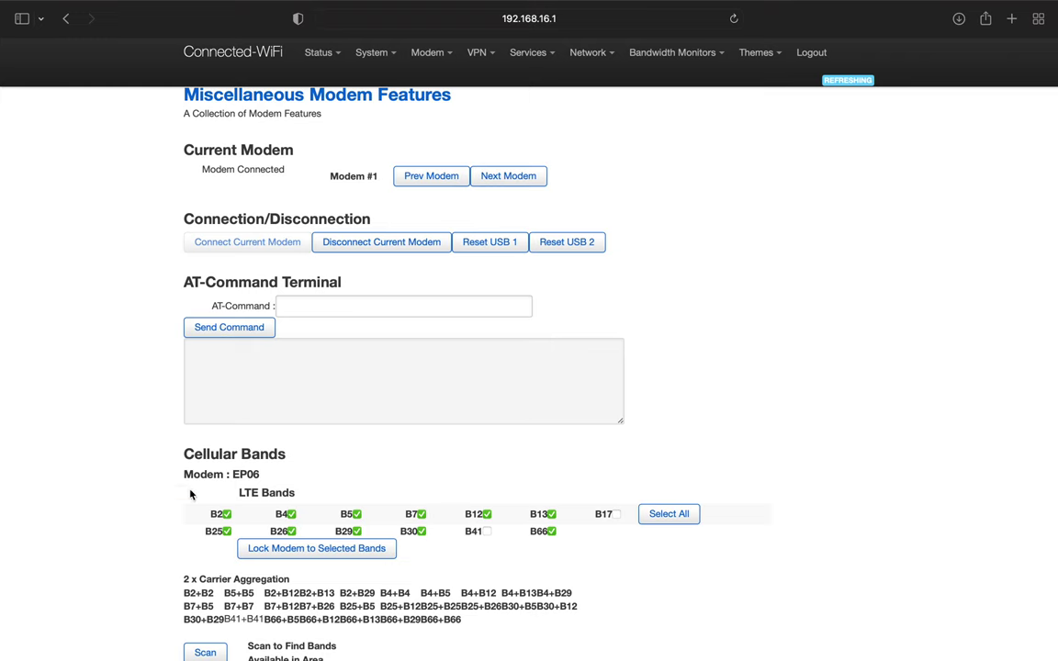
{"action": "scroll", "coordinate": [515, 542], "scroll_direction": "down", "scroll_amount": 3}
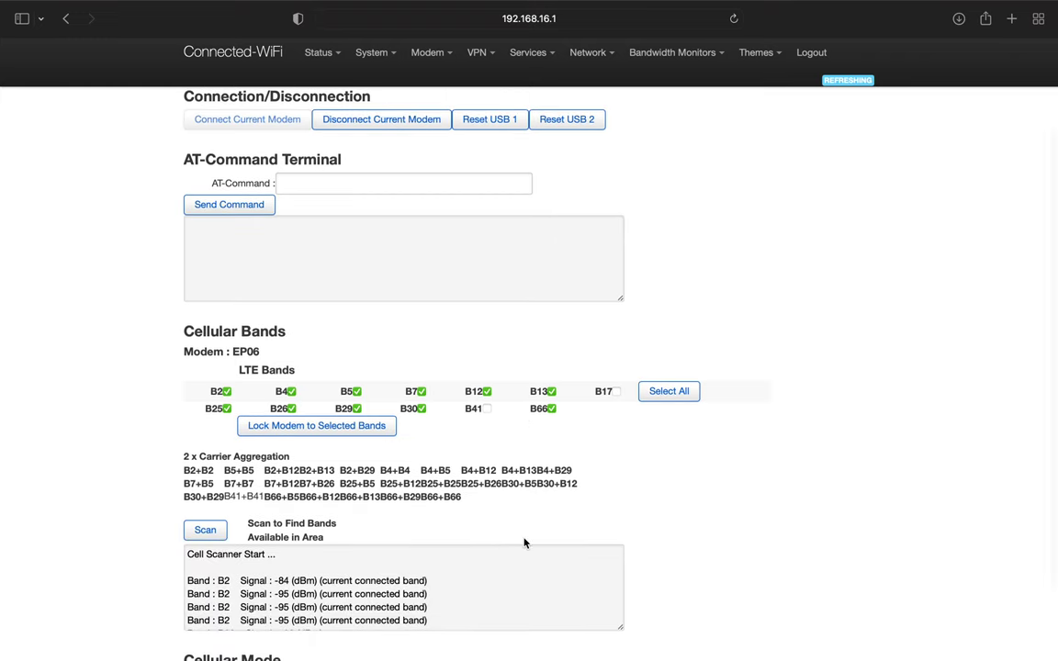
{"action": "scroll", "coordinate": [796, 517], "scroll_direction": "up", "scroll_amount": 3}
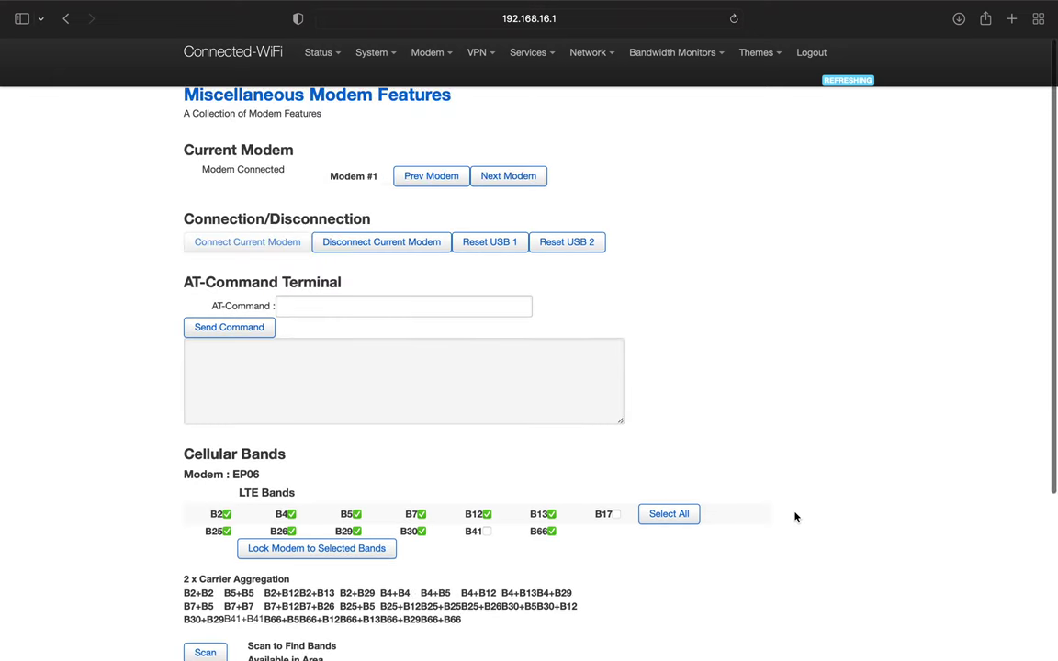